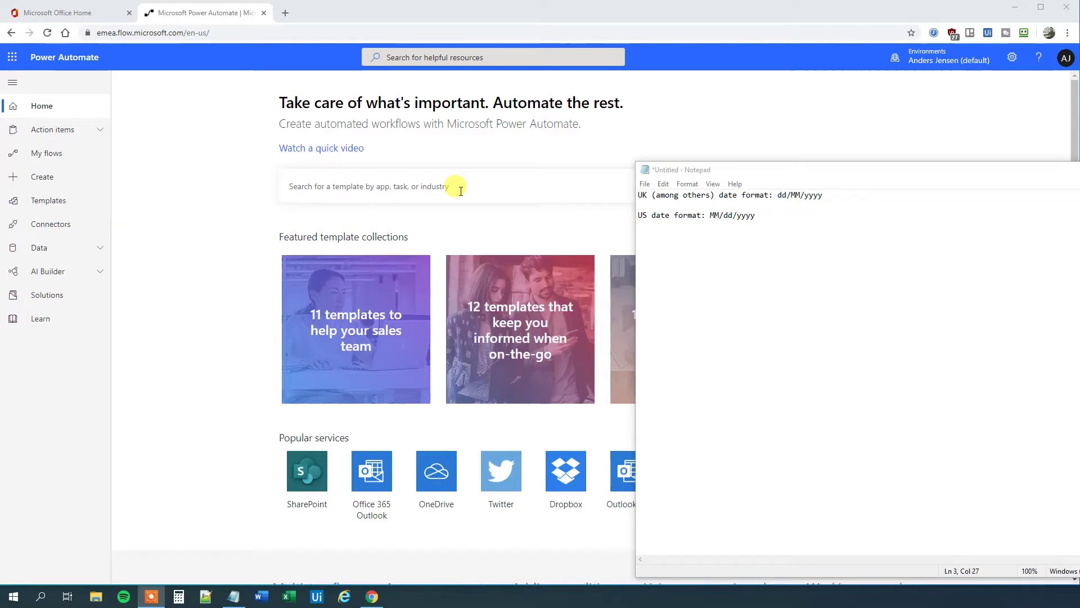
Create an instant flow named convertUKdatetoUSdate with the 'Manually trigger a flow' trigger
left_click(80, 181)
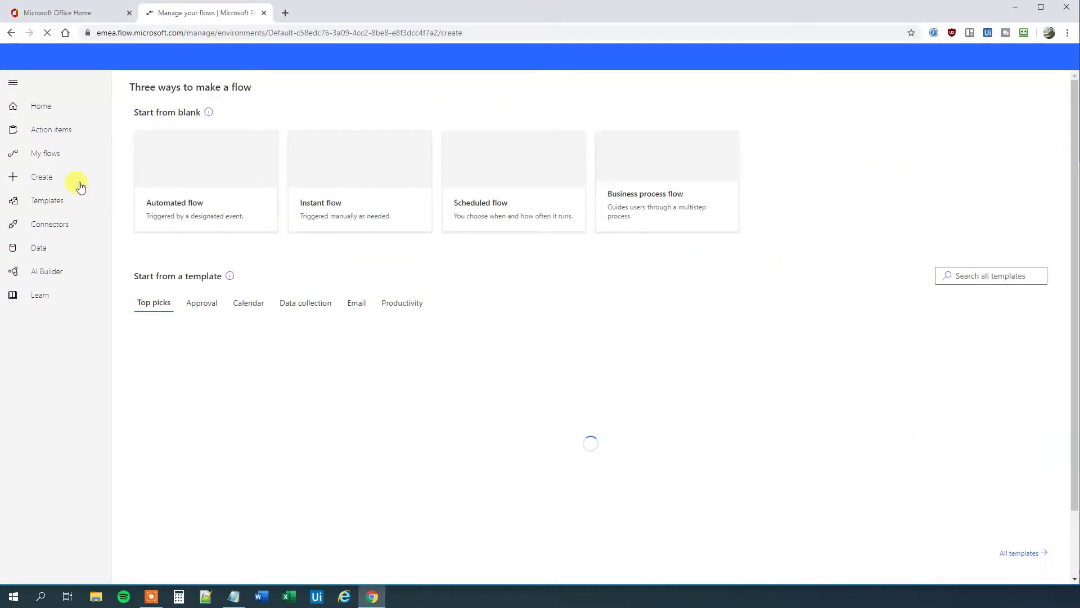
left_click(366, 162)
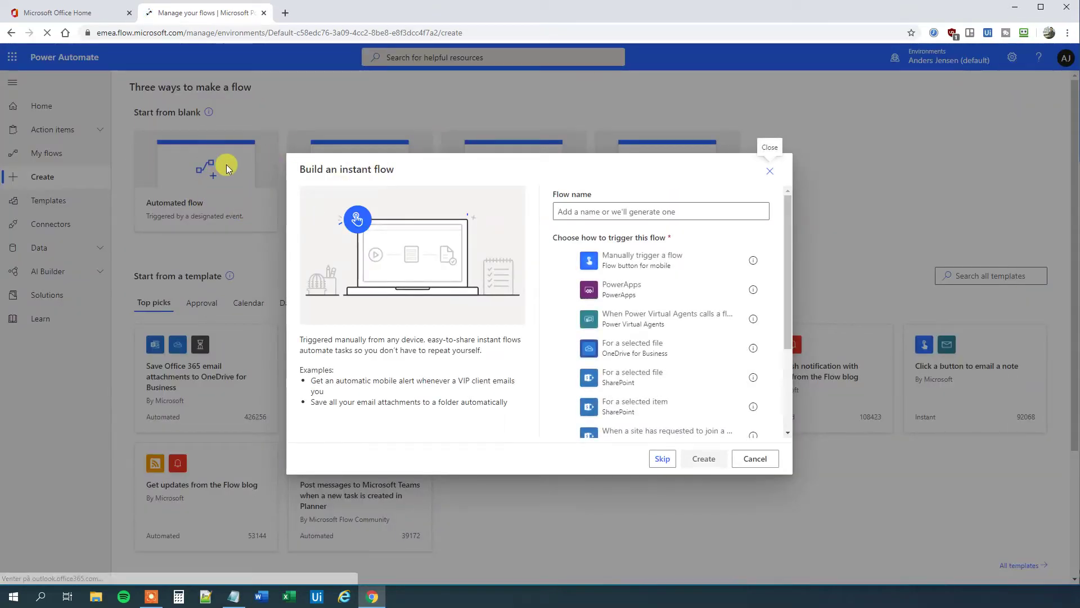
left_click(611, 208)
type("convertUKdatetoUSdate")
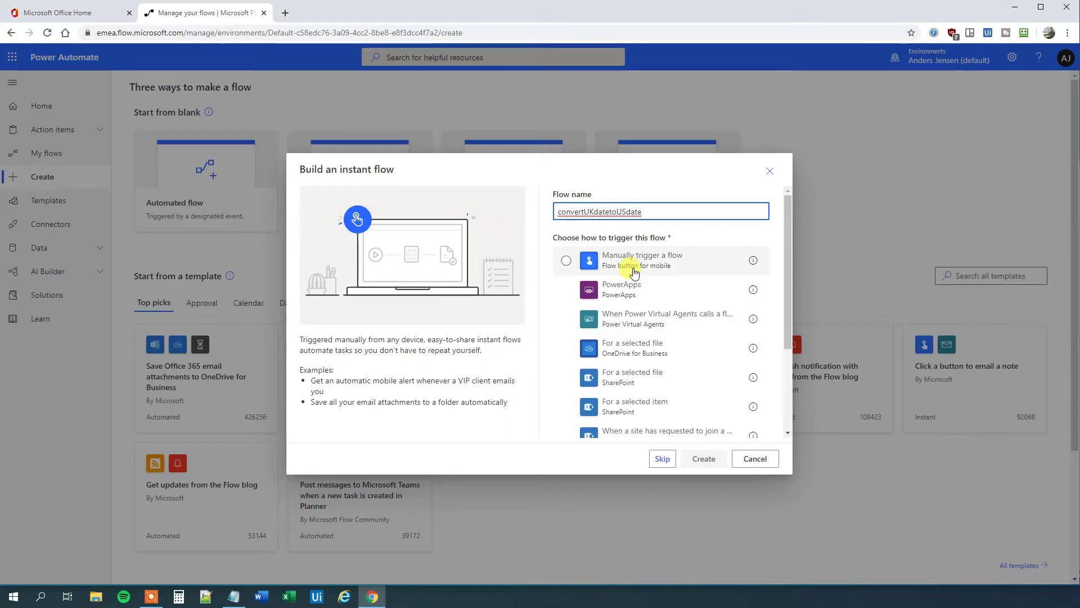
left_click(693, 251)
left_click(701, 457)
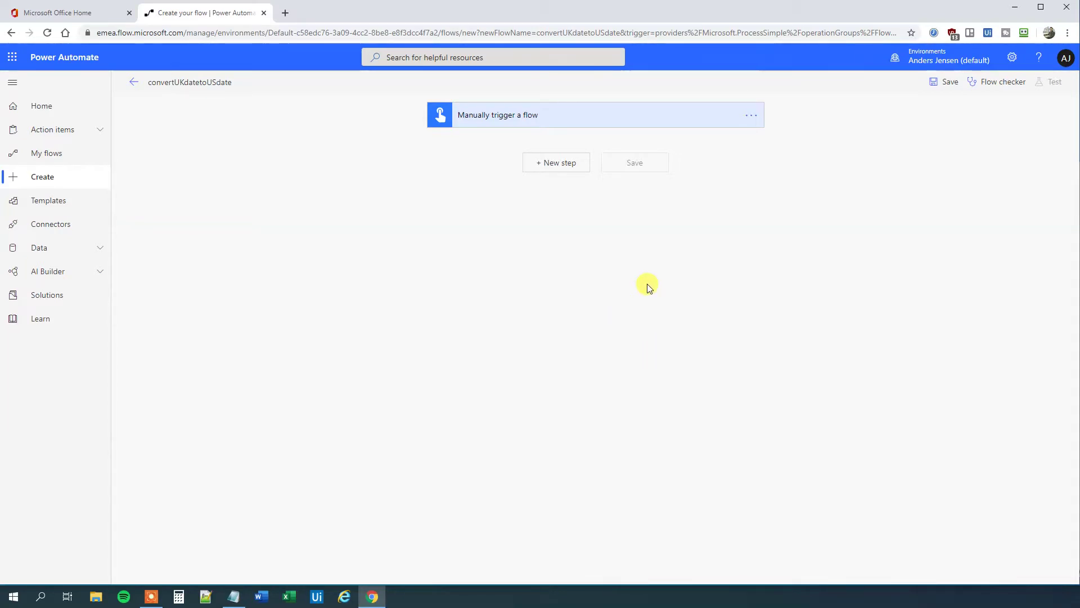
Add an Initialize variable step defining String variable dateUK with value 18/04/2020
left_click(556, 166)
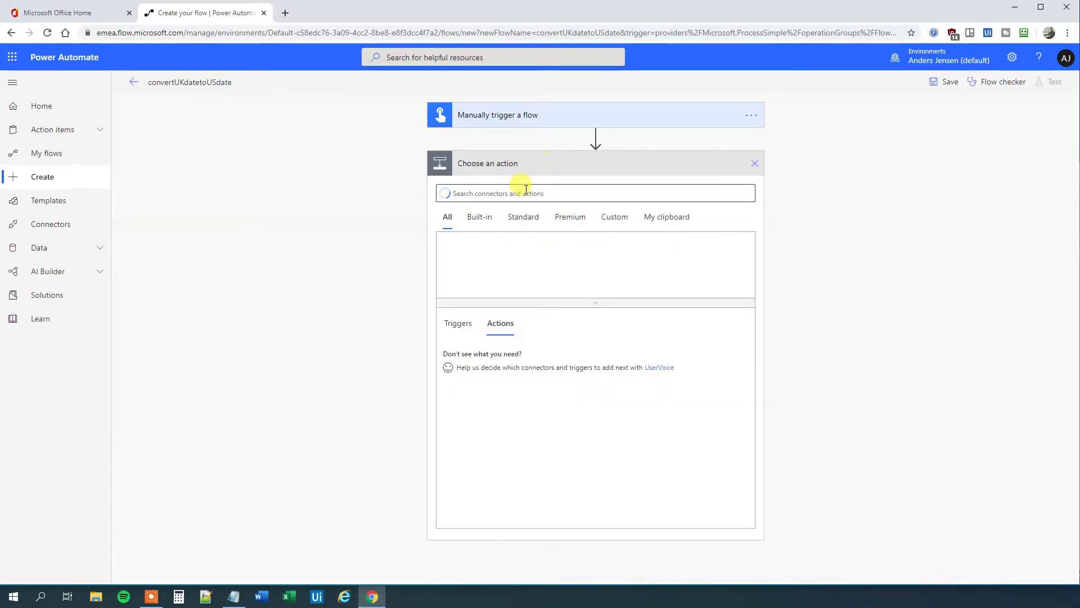
type("init")
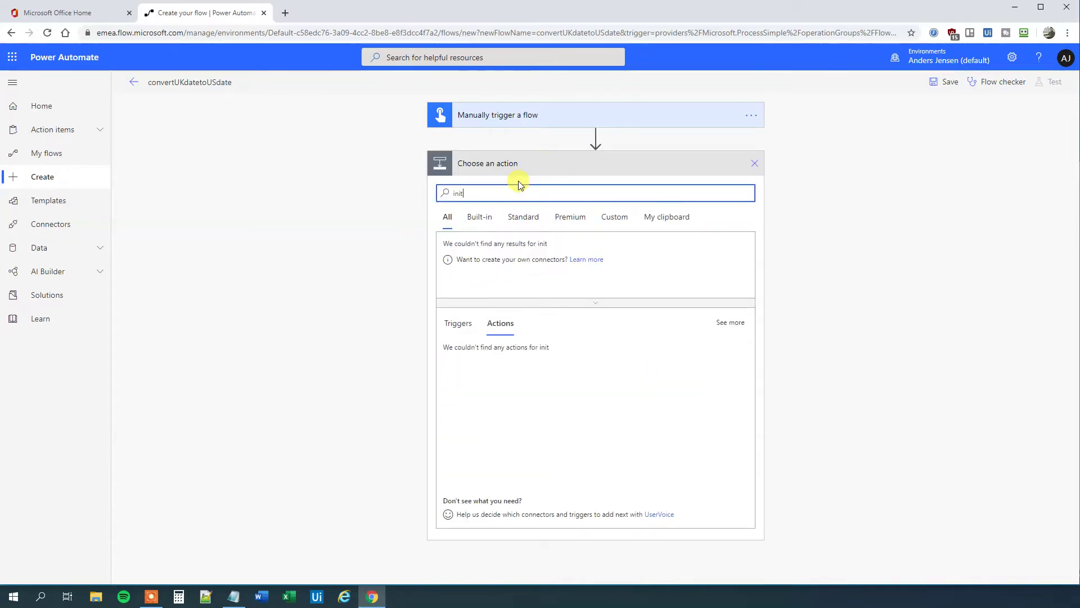
left_click(495, 354)
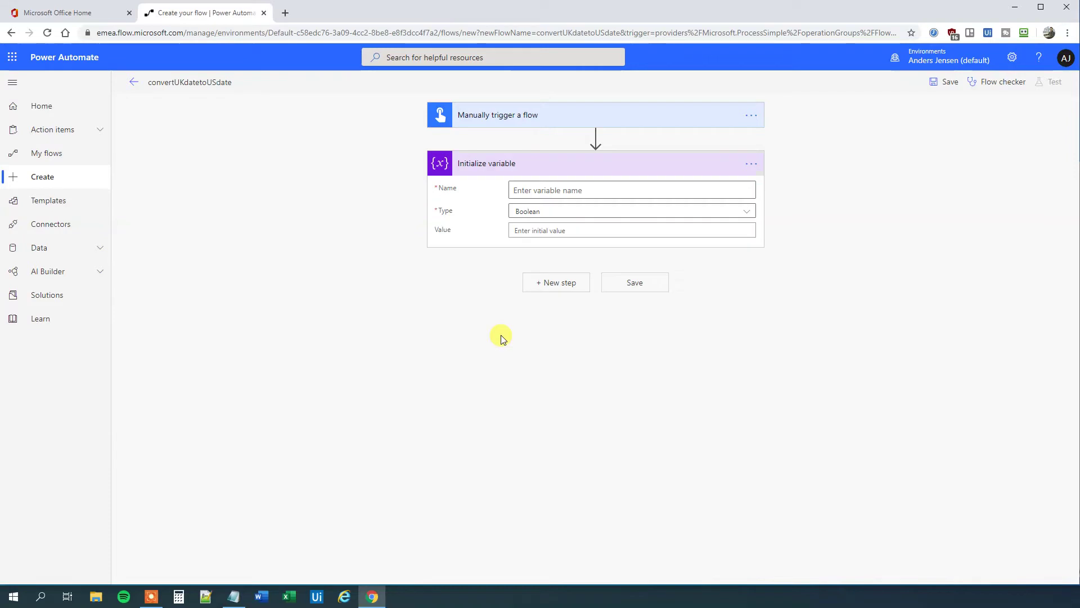
left_click(539, 189)
type("date")
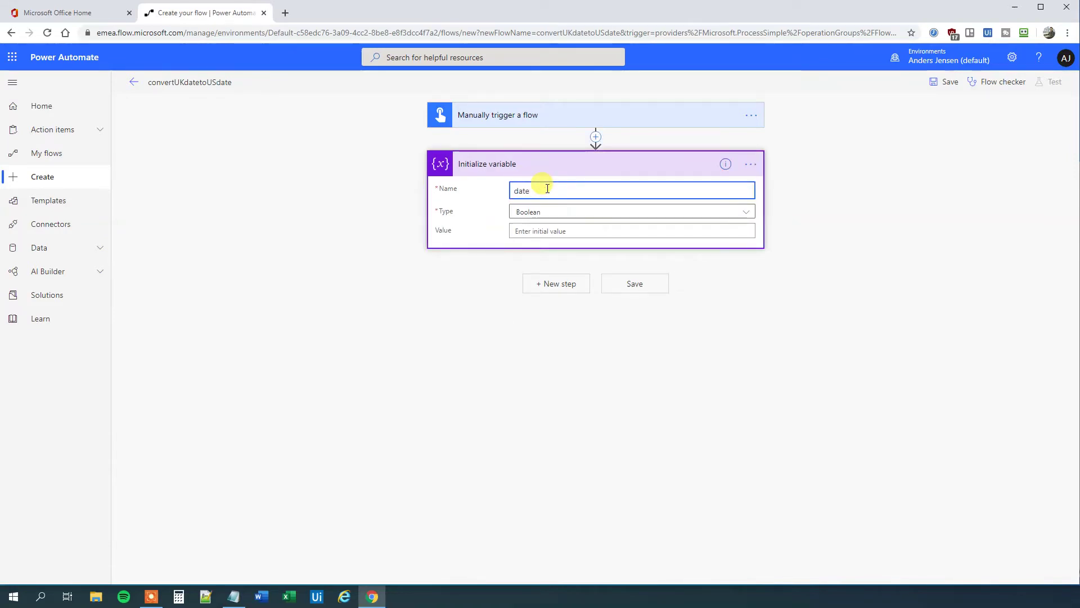
type("UK")
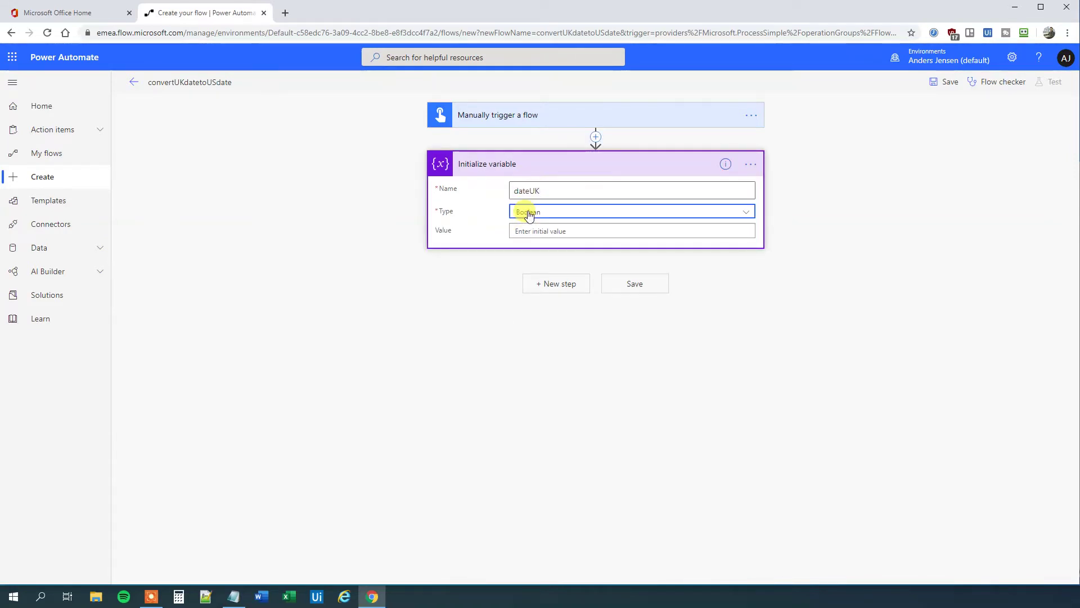
left_click(526, 212)
left_click(541, 292)
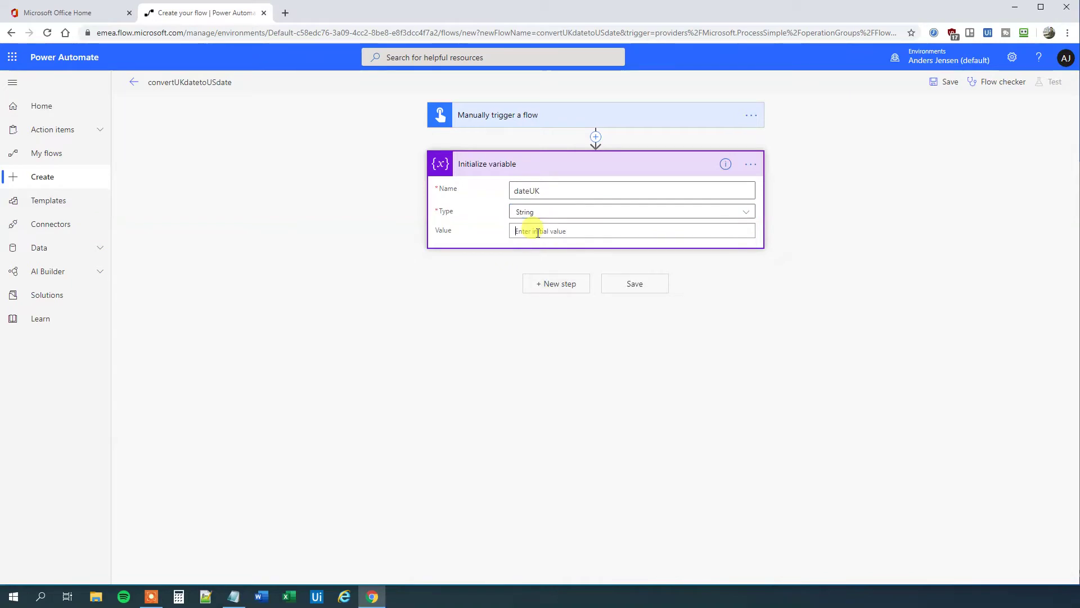
left_click(537, 231)
type("18/04/2020")
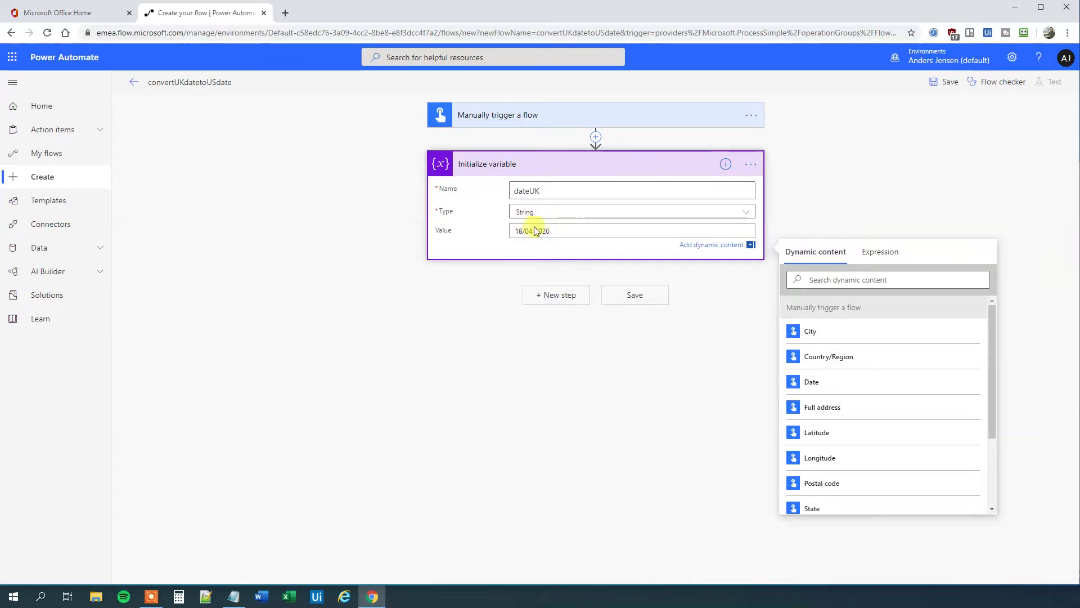
left_click(469, 345)
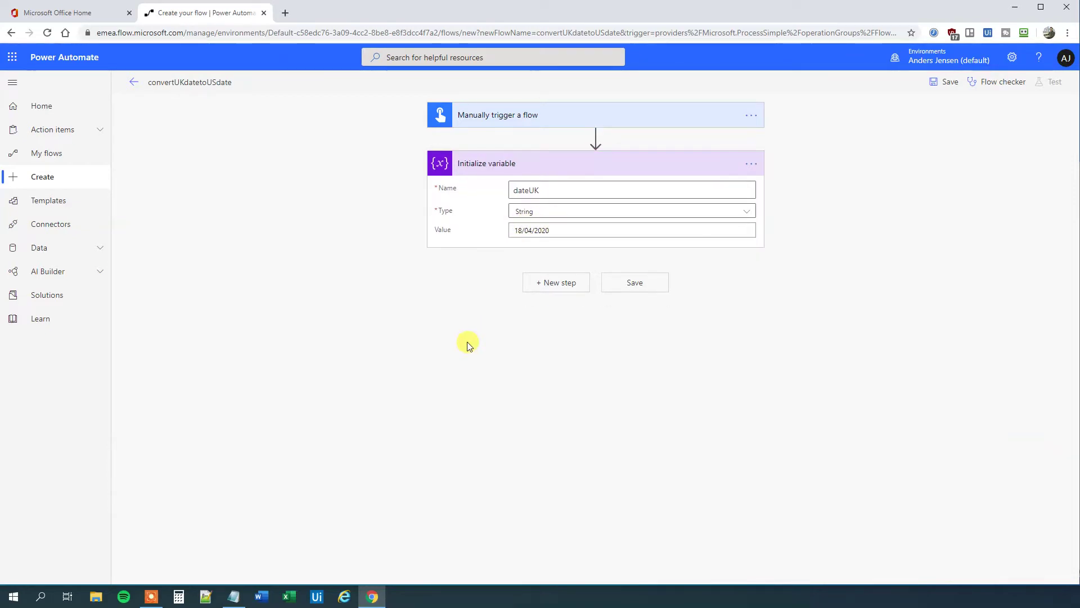
Add a Compose (Data Operation) action after the variable step
left_click(541, 286)
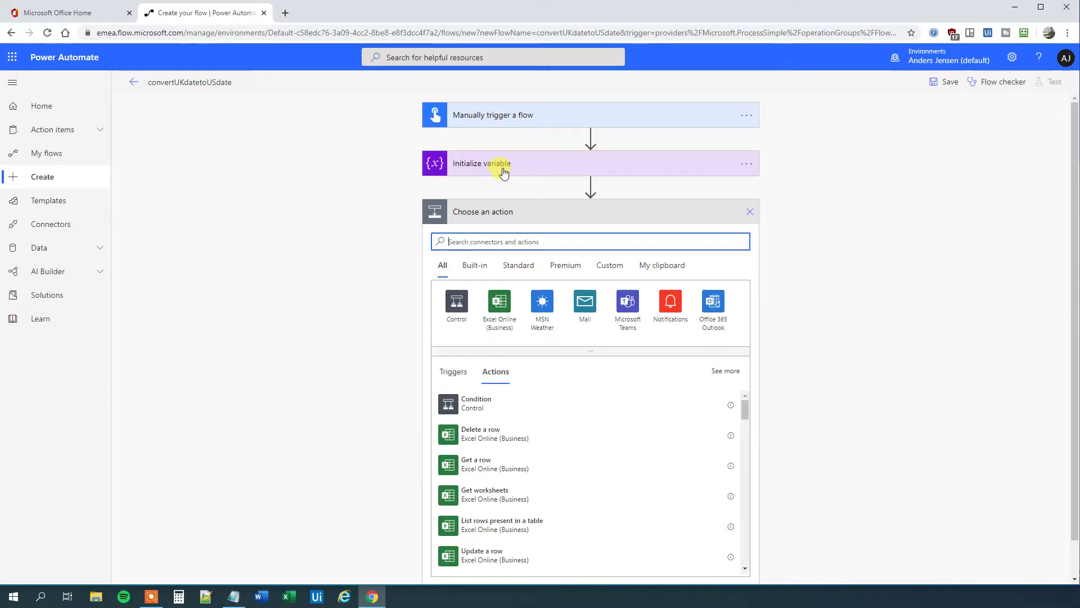
type("compos")
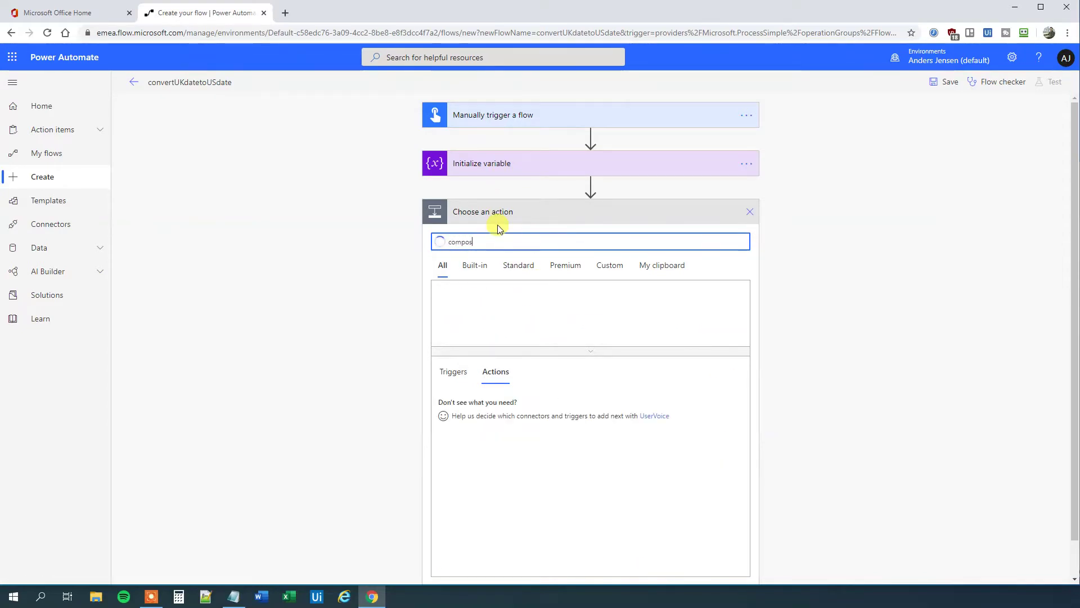
left_click(499, 406)
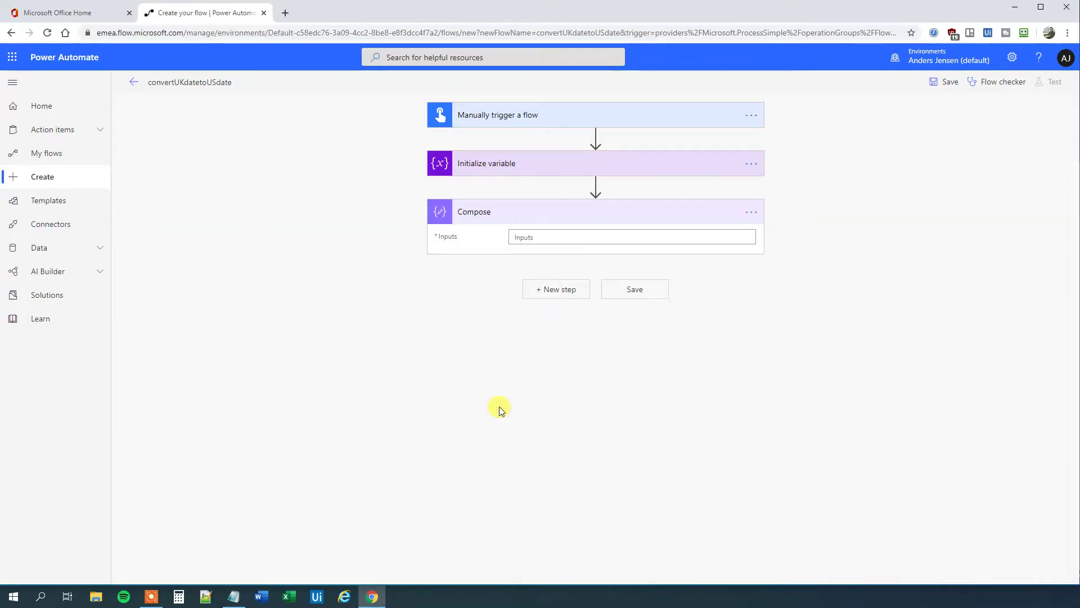
Expand the variable step and select the day, month and year parts of 18/04/2020
left_click(514, 164)
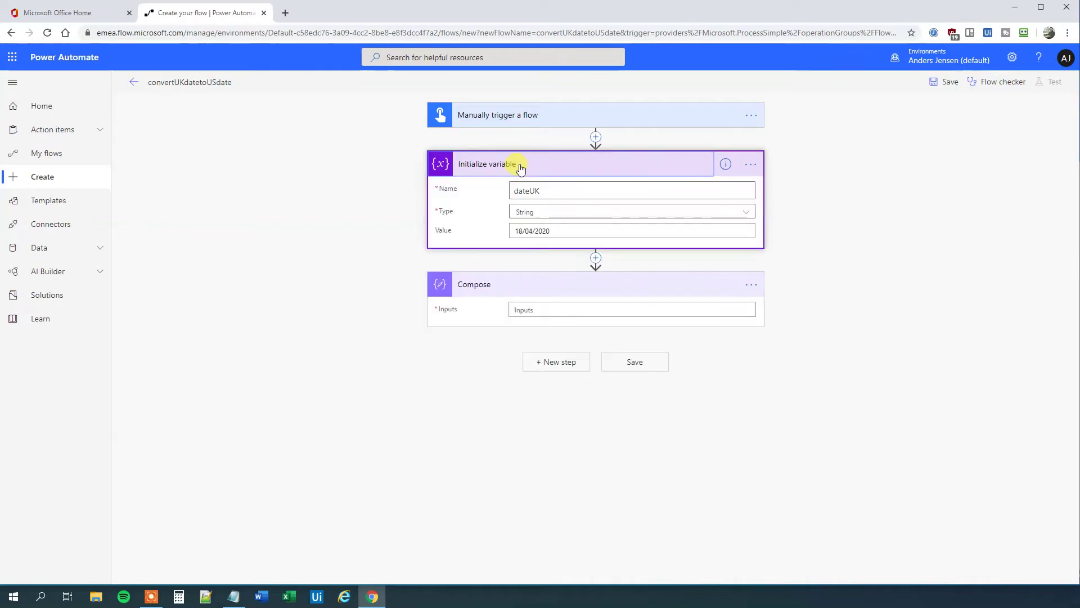
left_click(517, 232)
double_click(518, 231)
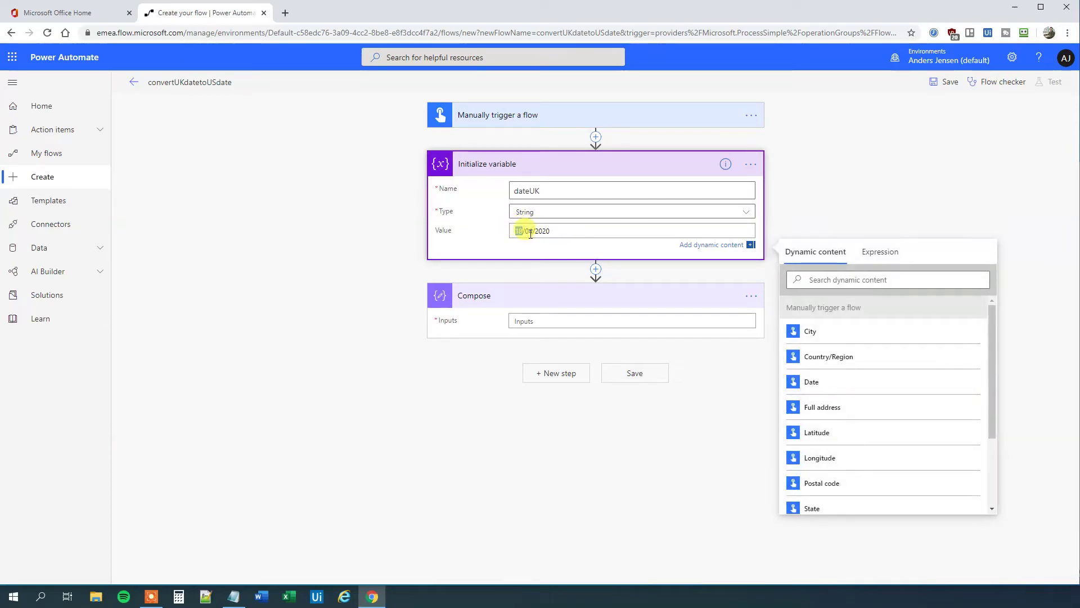
double_click(530, 231)
double_click(543, 231)
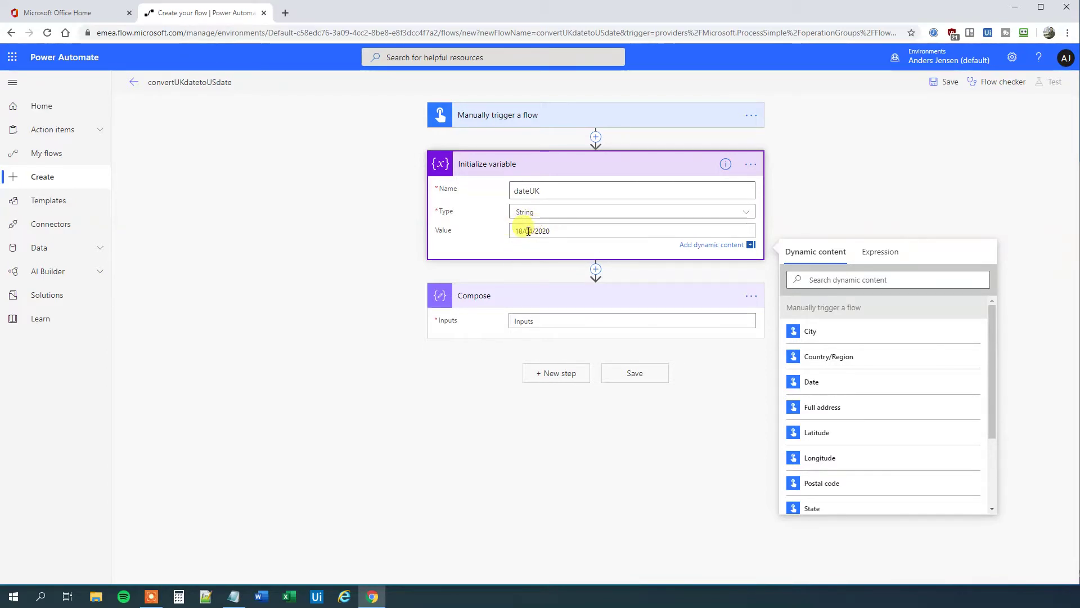
left_click_drag(532, 232, 528, 232)
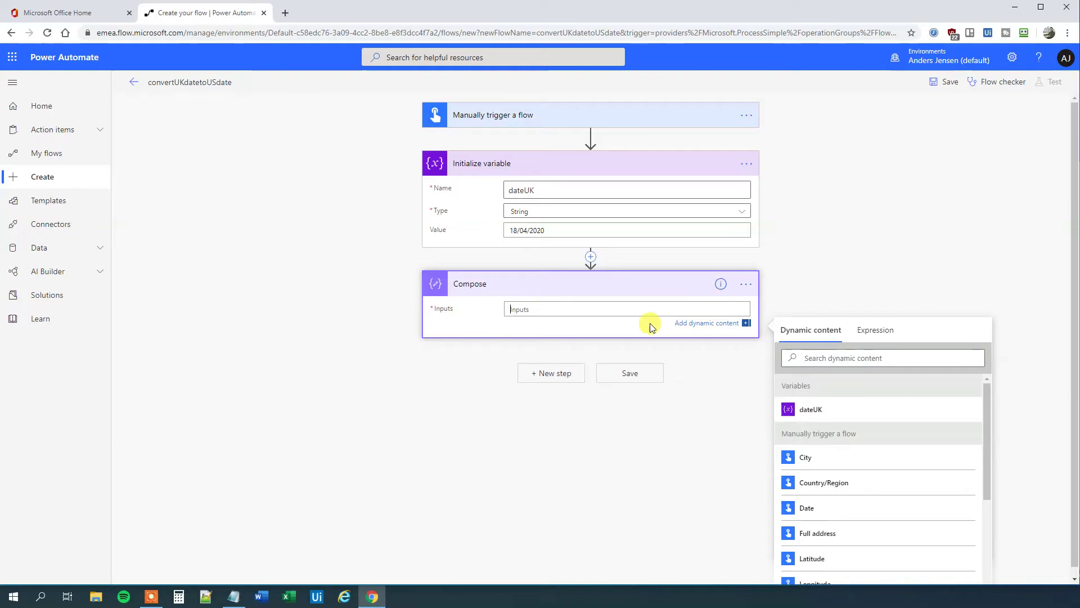
Set the Compose inputs to the expression split(variables('dateUK'), '/')
left_click(867, 335)
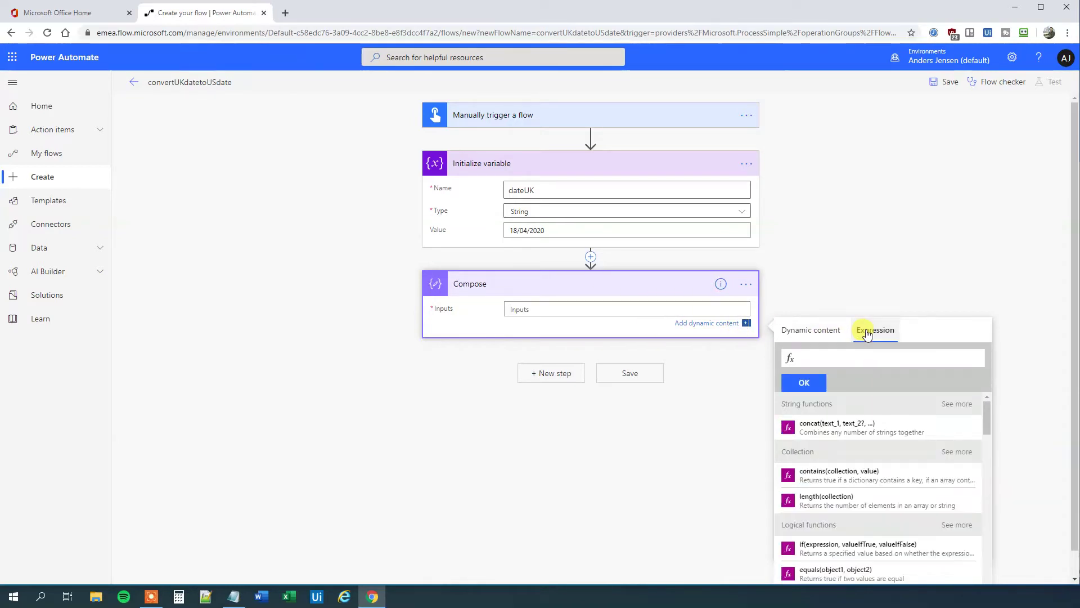
left_click(827, 358)
type("split")
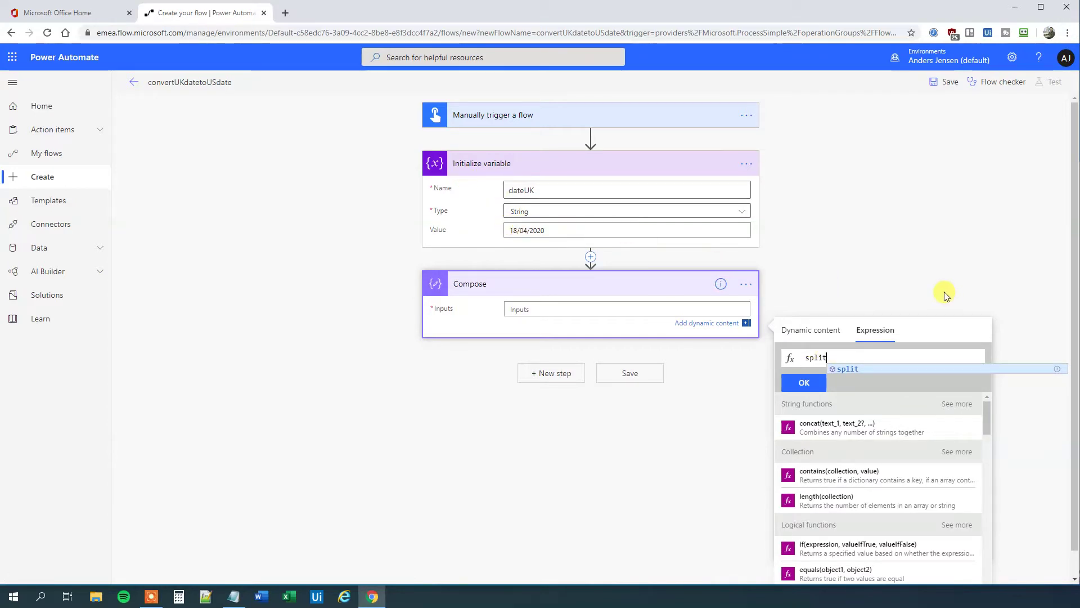
type("(")
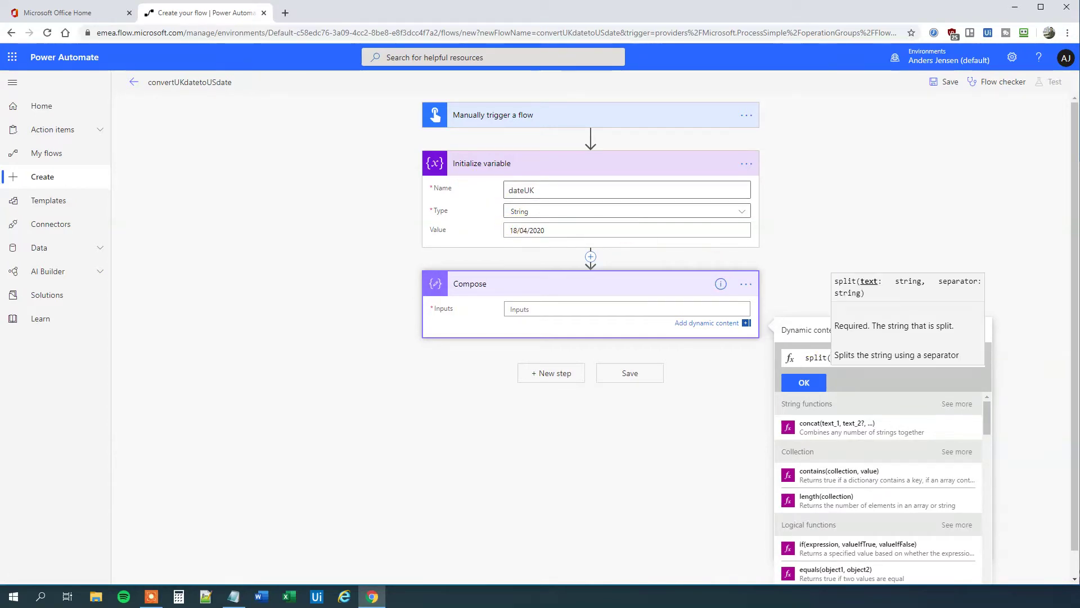
type("variables")
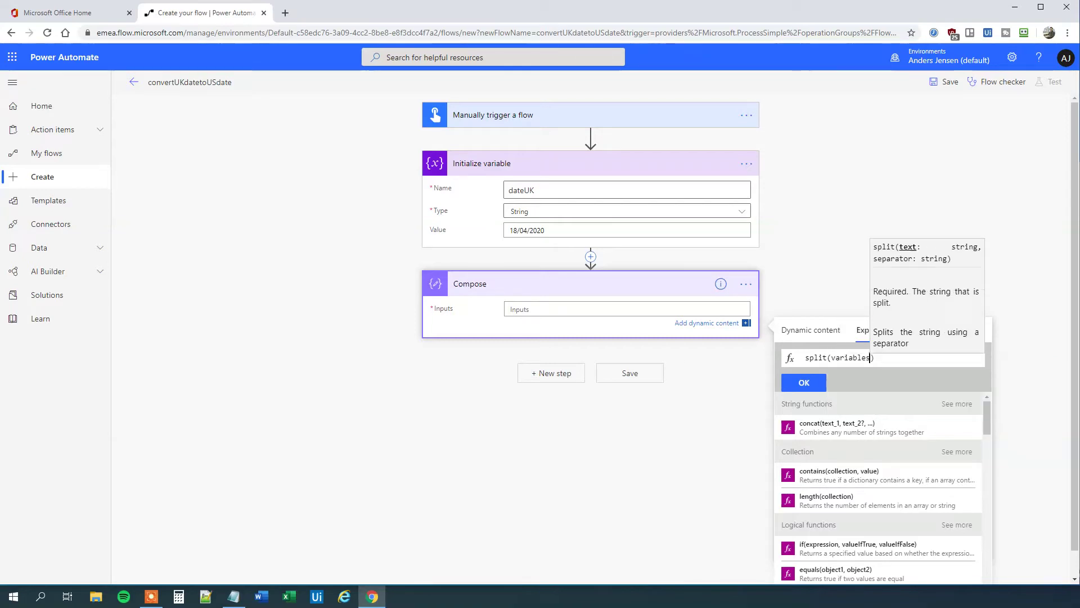
type("(")
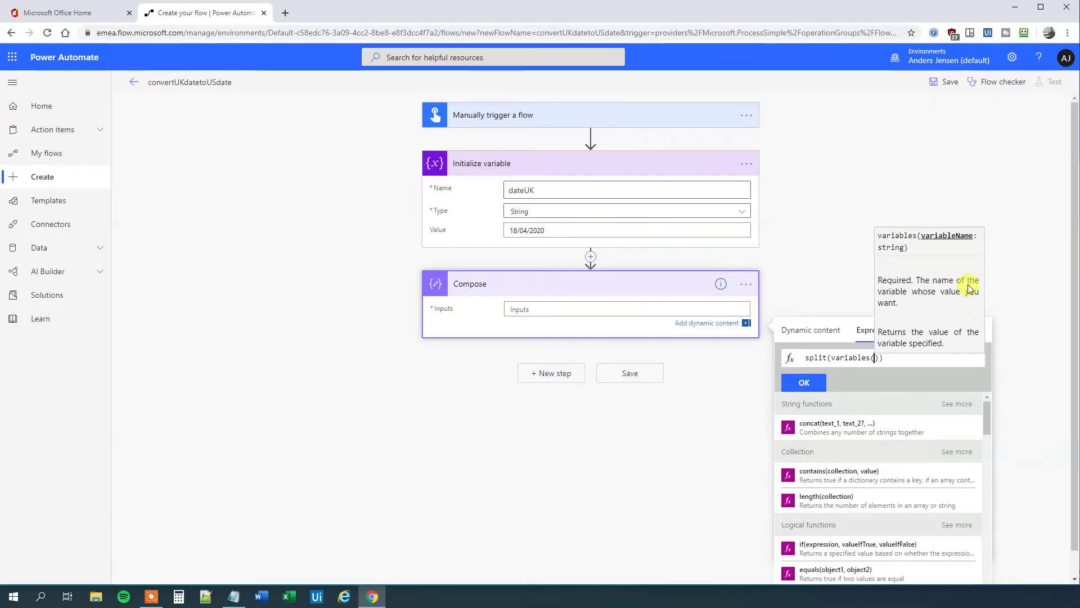
type("'dateUK'")
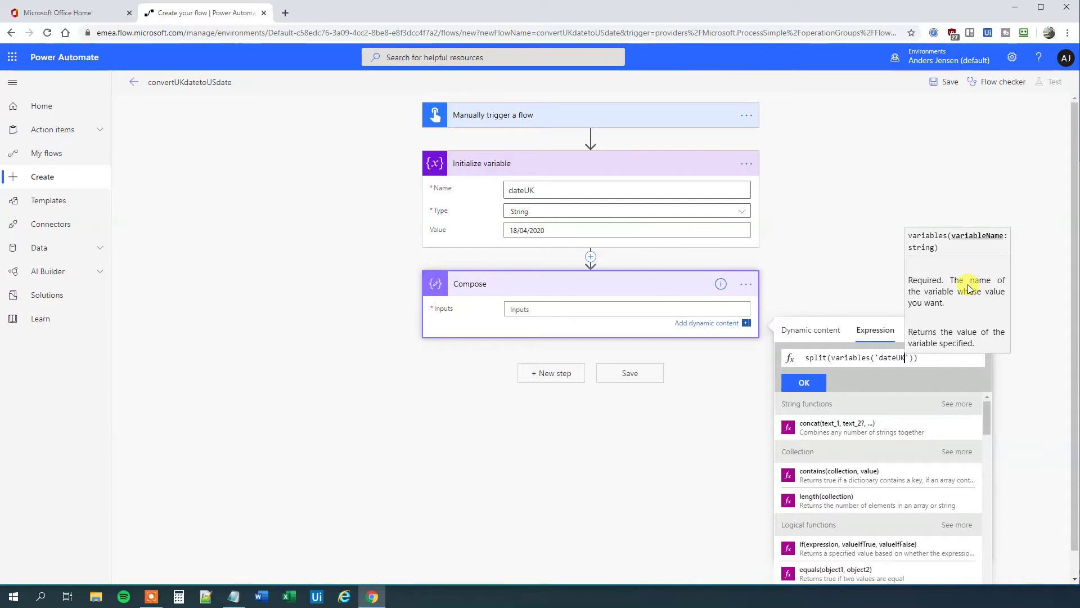
type("), ")
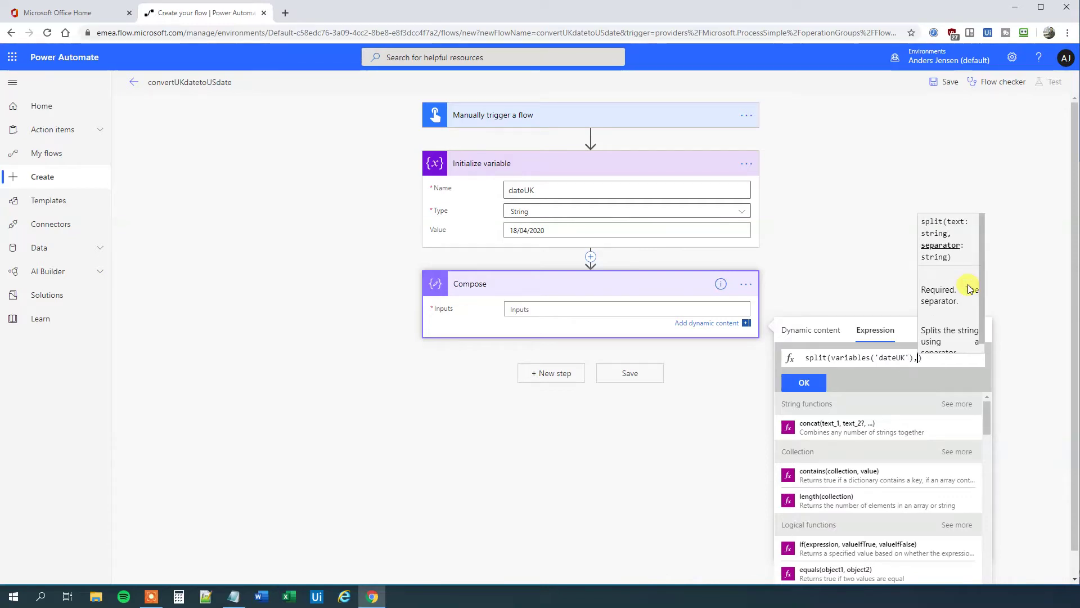
type("'")
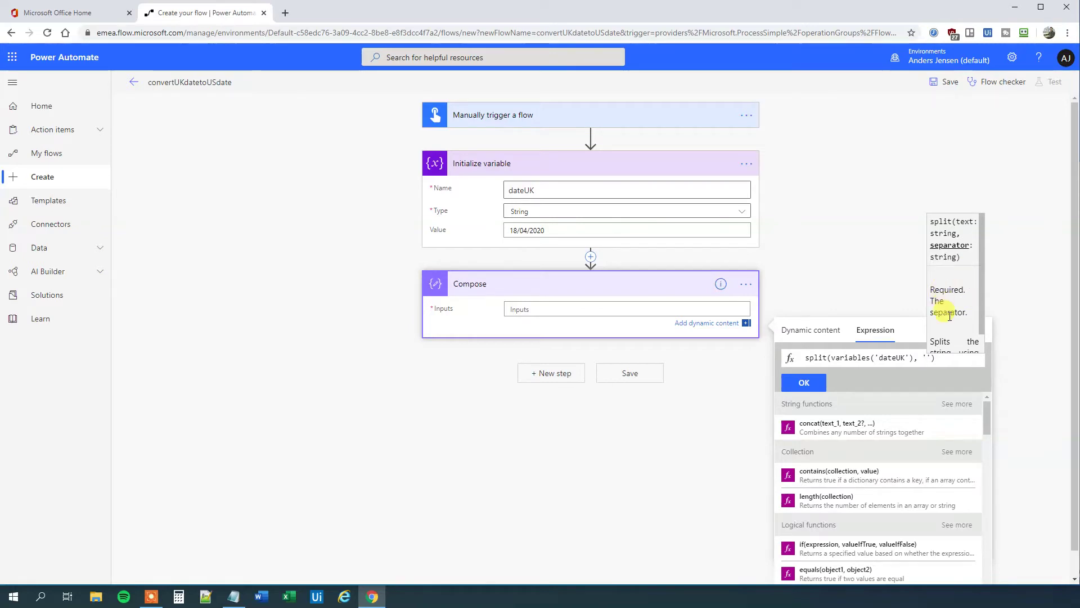
type("/")
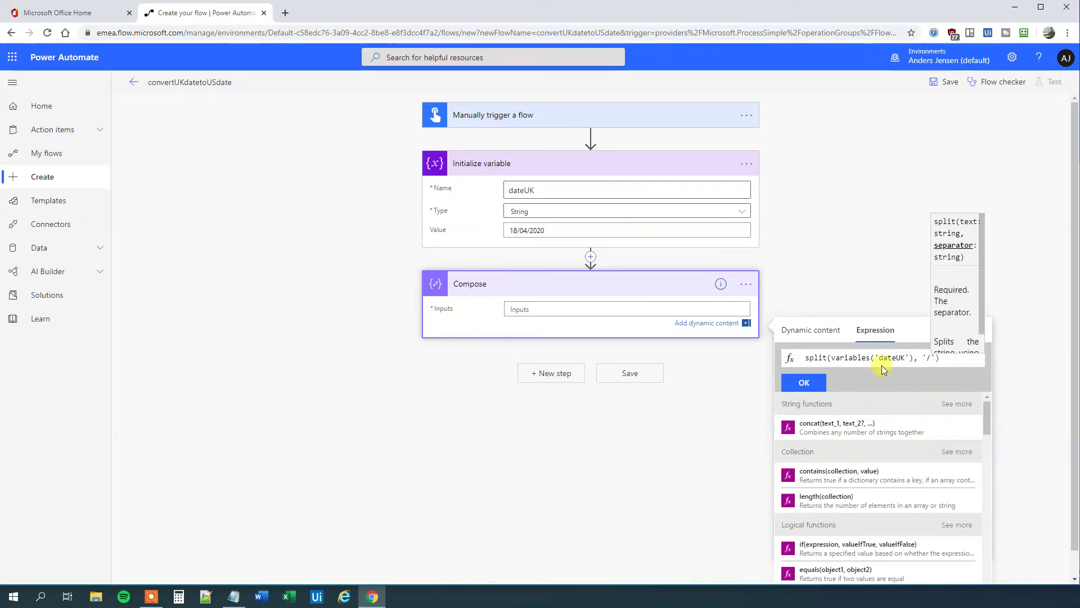
left_click(809, 385)
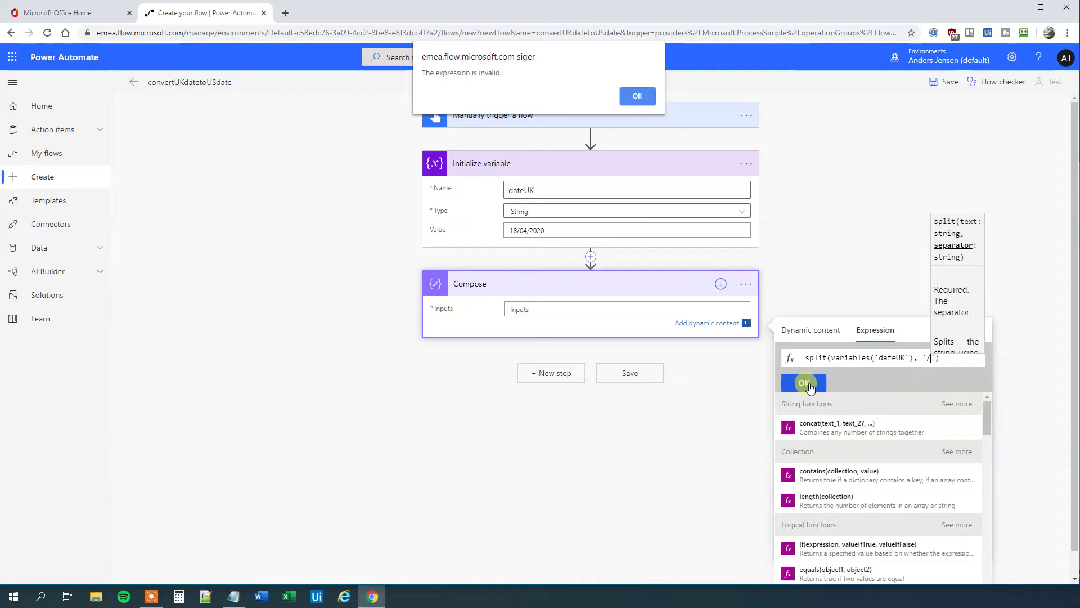
left_click(635, 96)
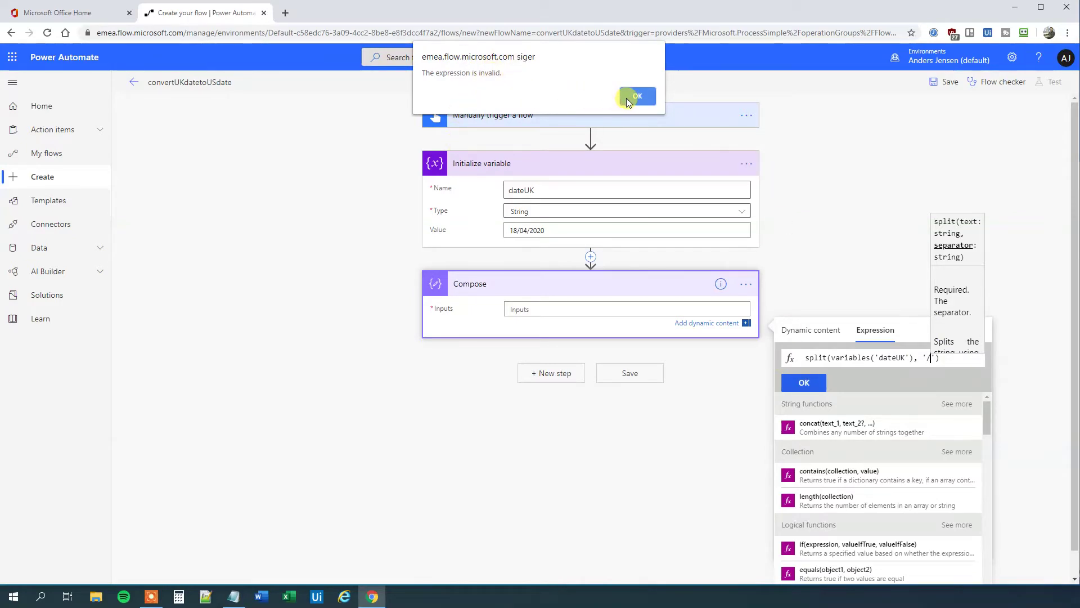
left_click(804, 382)
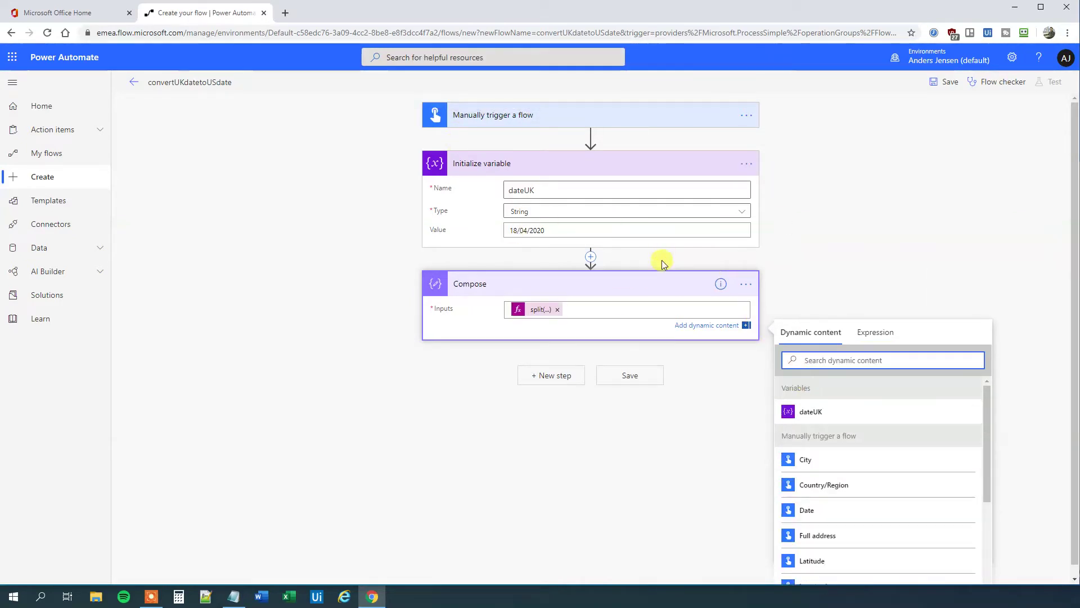
left_click(721, 440)
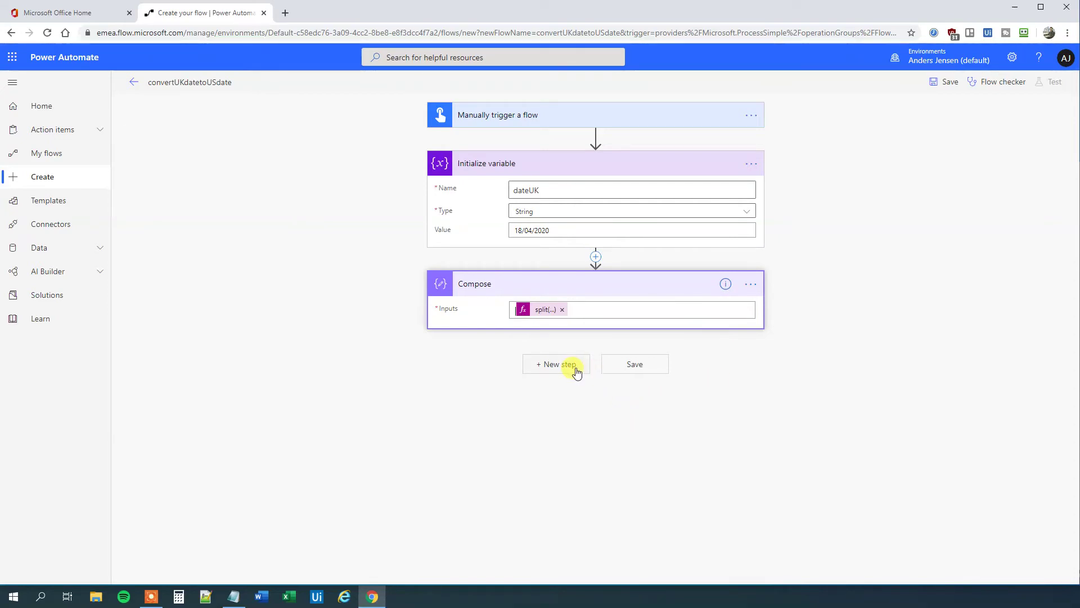
left_click(574, 373)
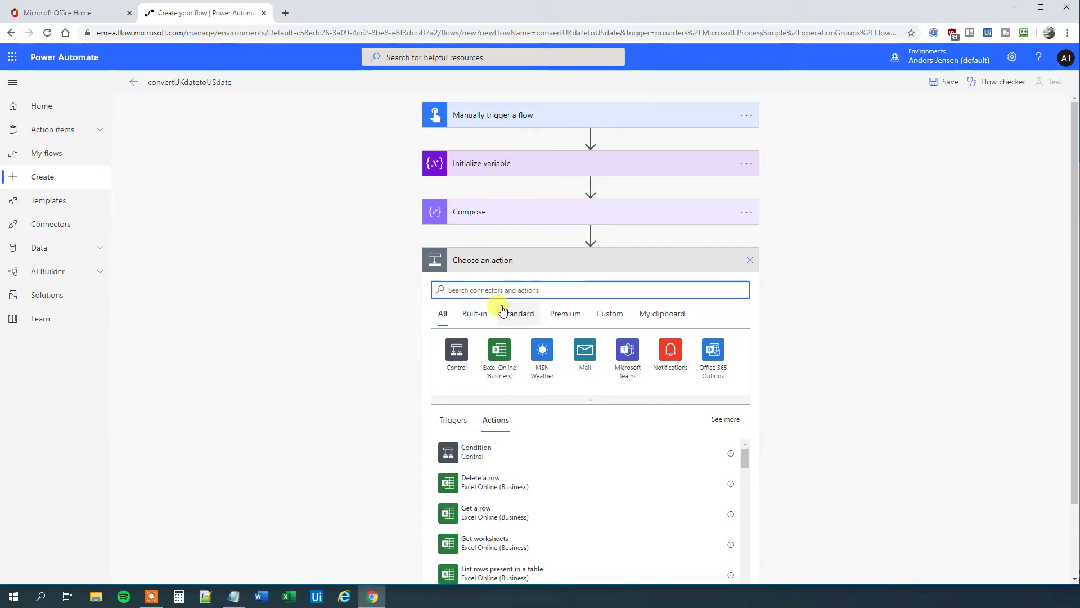
Add the Compose data operation as Compose 2 and put the cursor in its Inputs
type("compose")
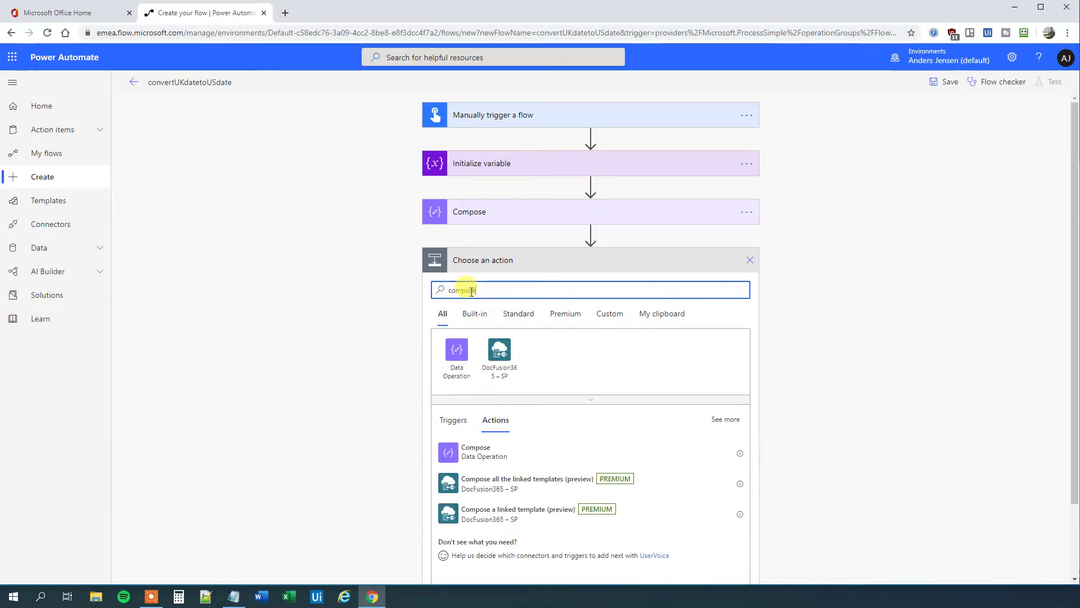
left_click(470, 451)
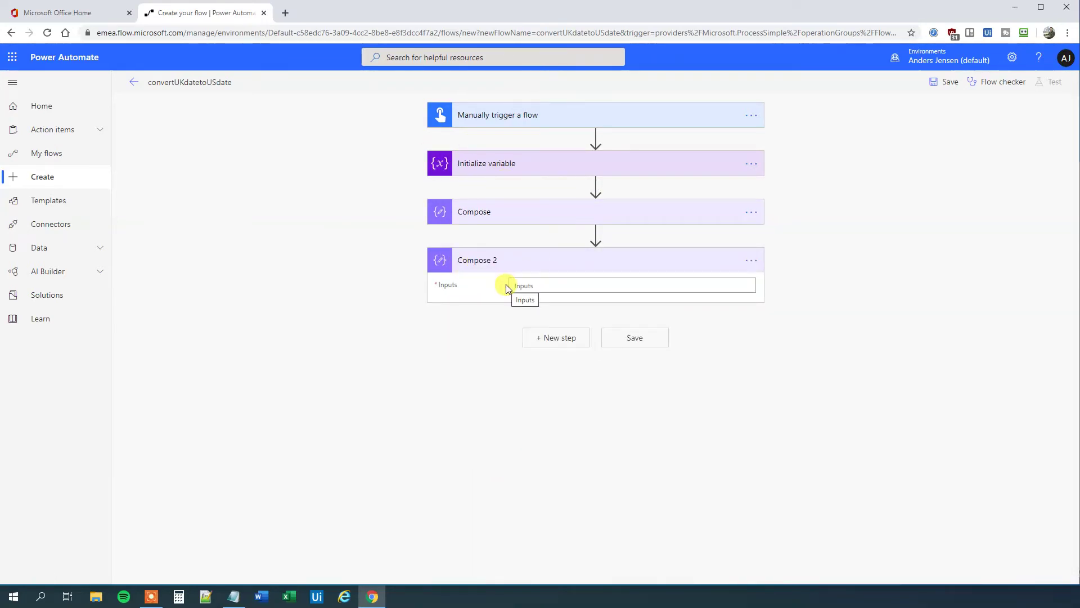
left_click(538, 285)
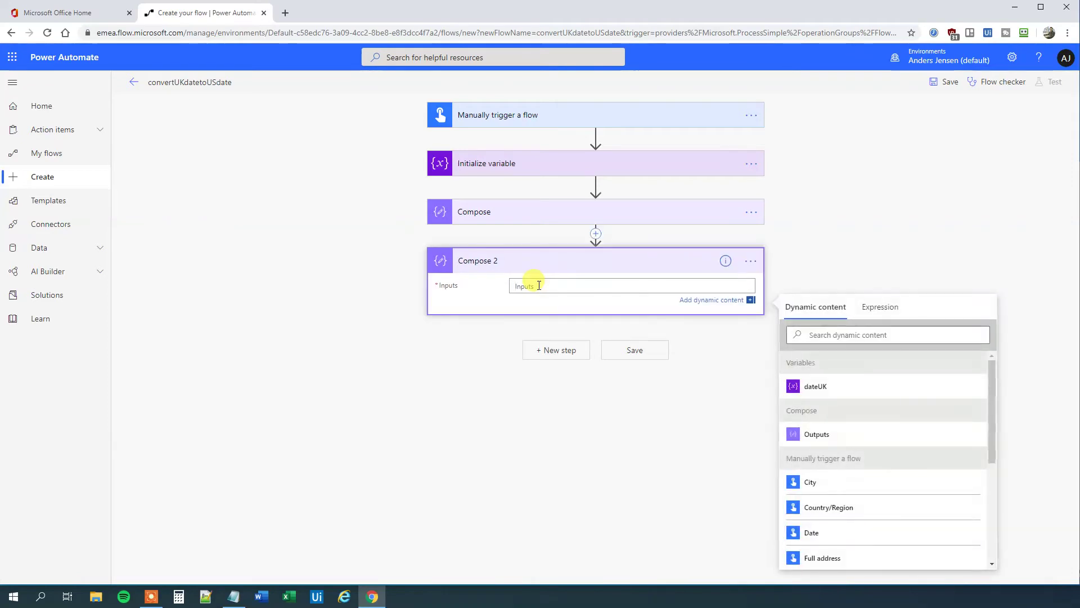